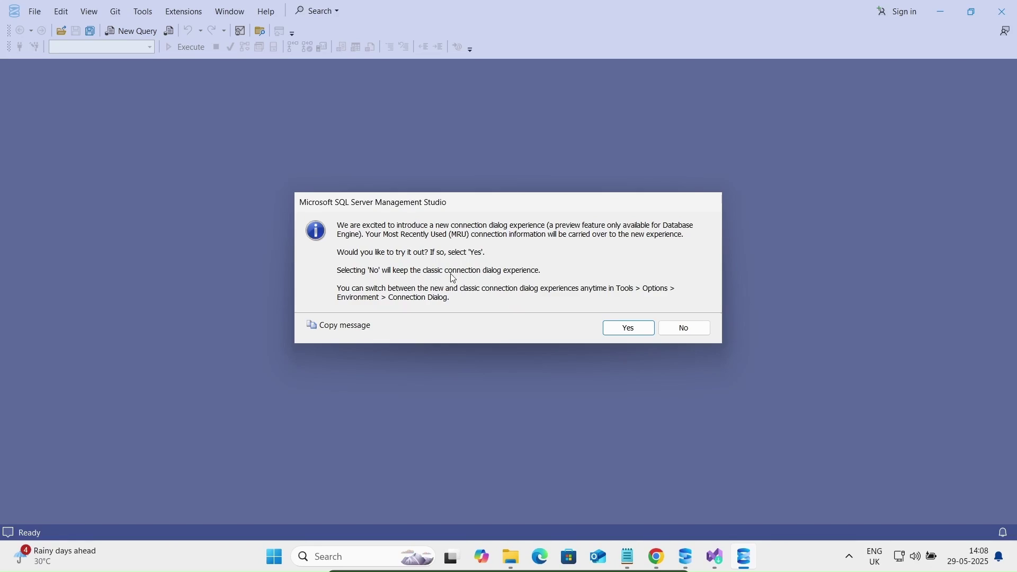
- Enter localhost as the server name, try SQL Server Authentication, then return to Windows Authentication
click(628, 328)
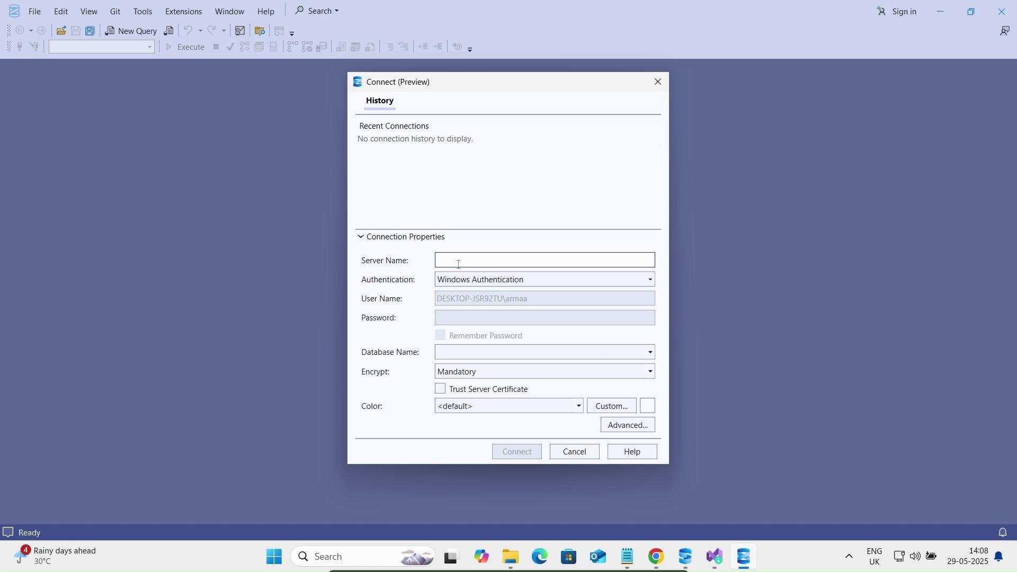
text(local)
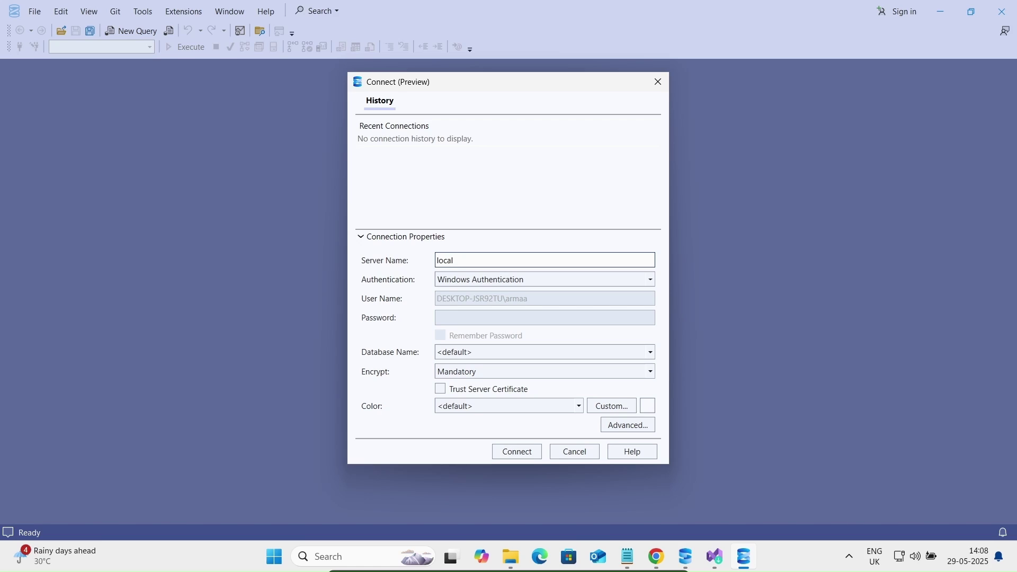
text(host)
click(500, 280)
click(500, 280)
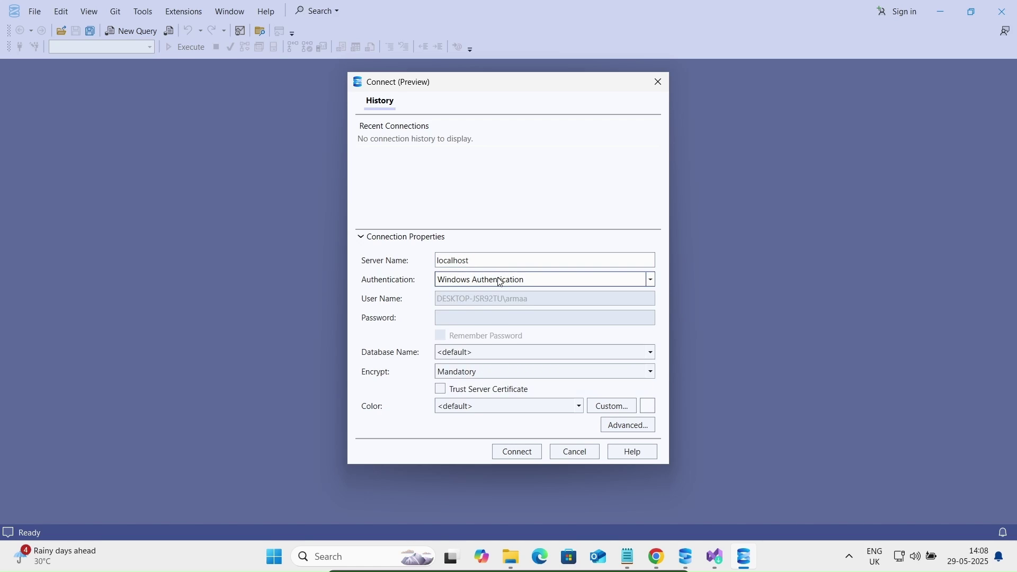
click(482, 308)
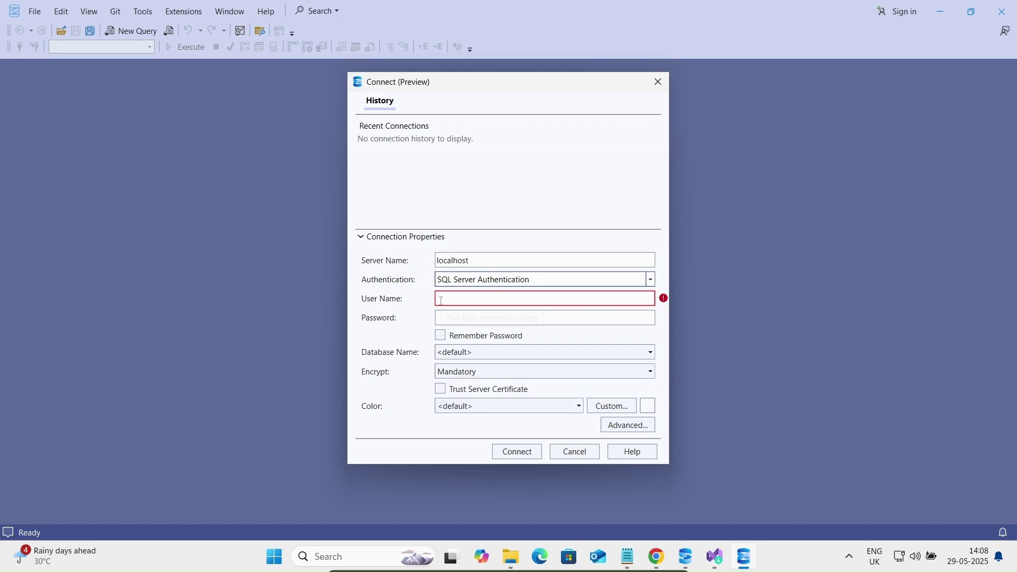
click(469, 280)
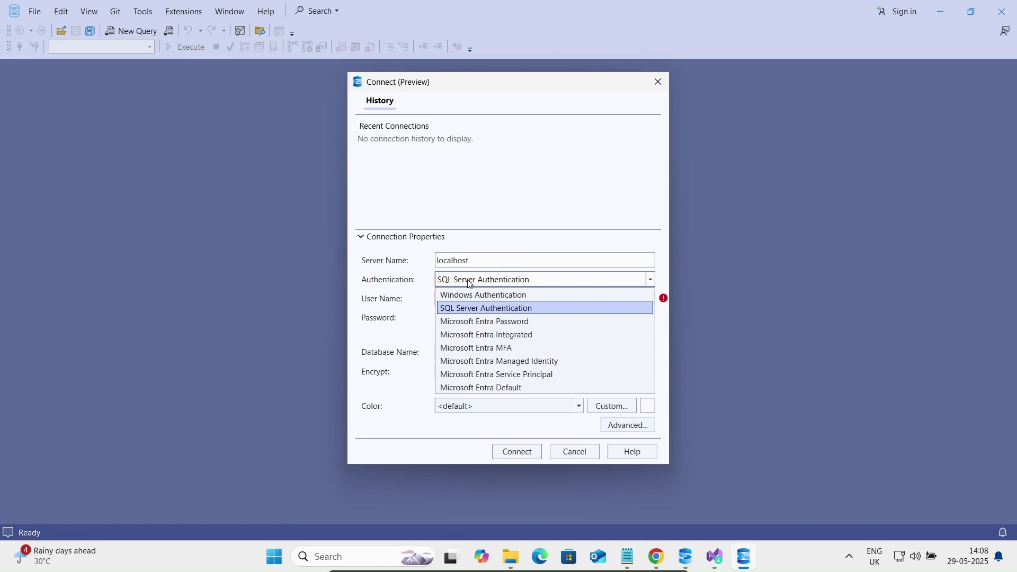
click(472, 297)
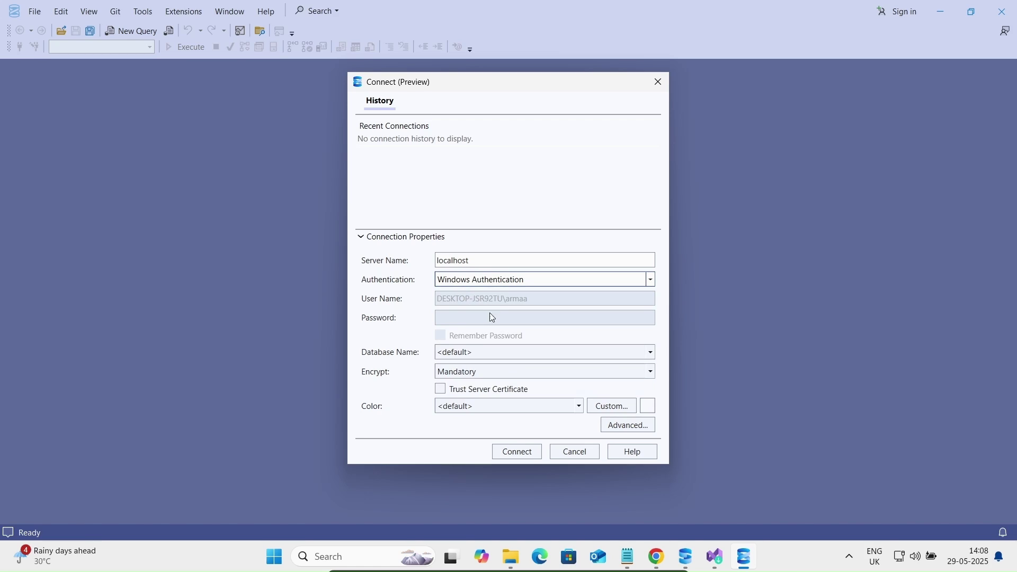
- Enable Trust Server Certificate, keep the default database, and set the connection color to Green
click(441, 388)
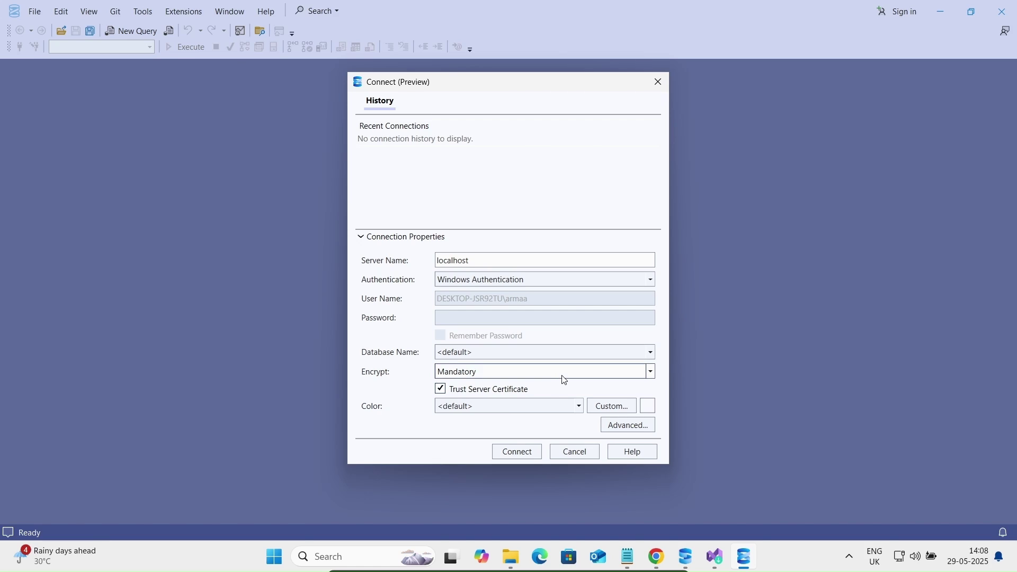
click(650, 352)
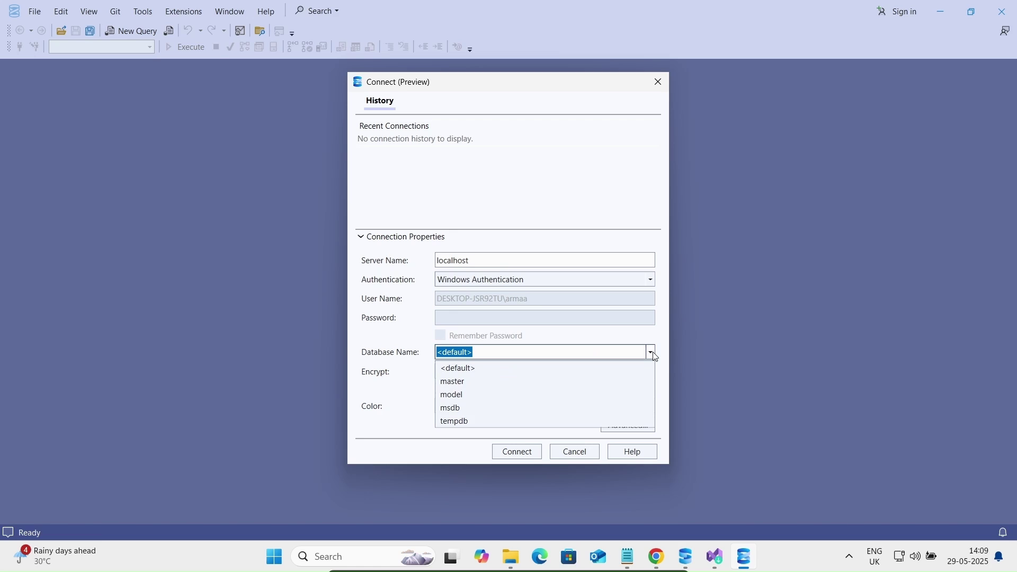
click(653, 353)
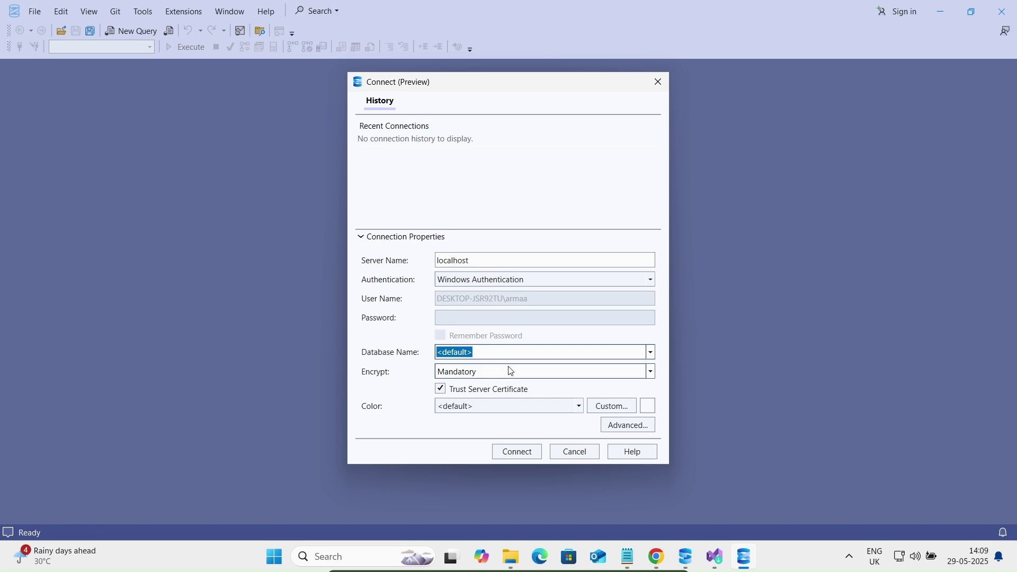
click(613, 407)
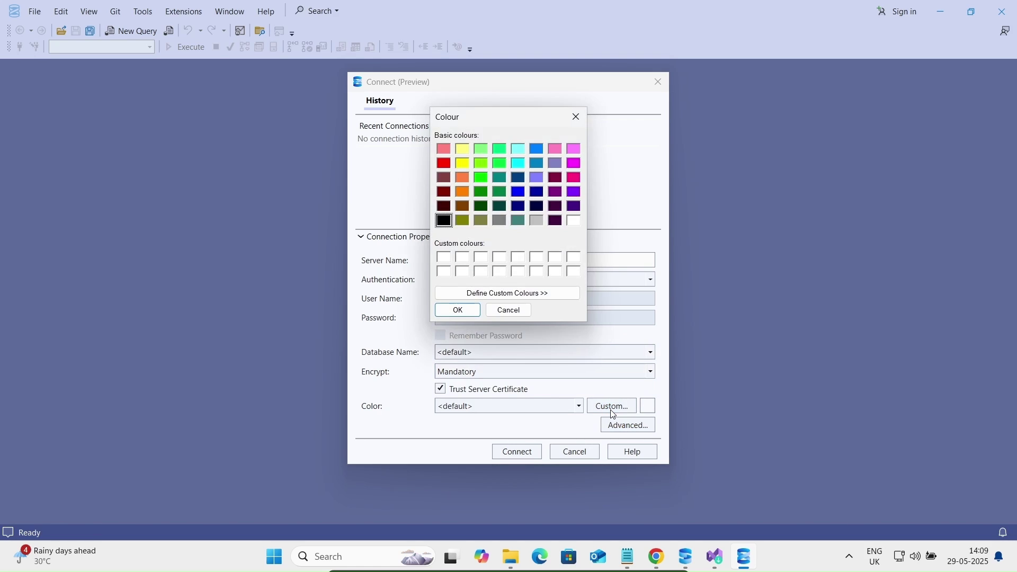
click(515, 310)
click(556, 407)
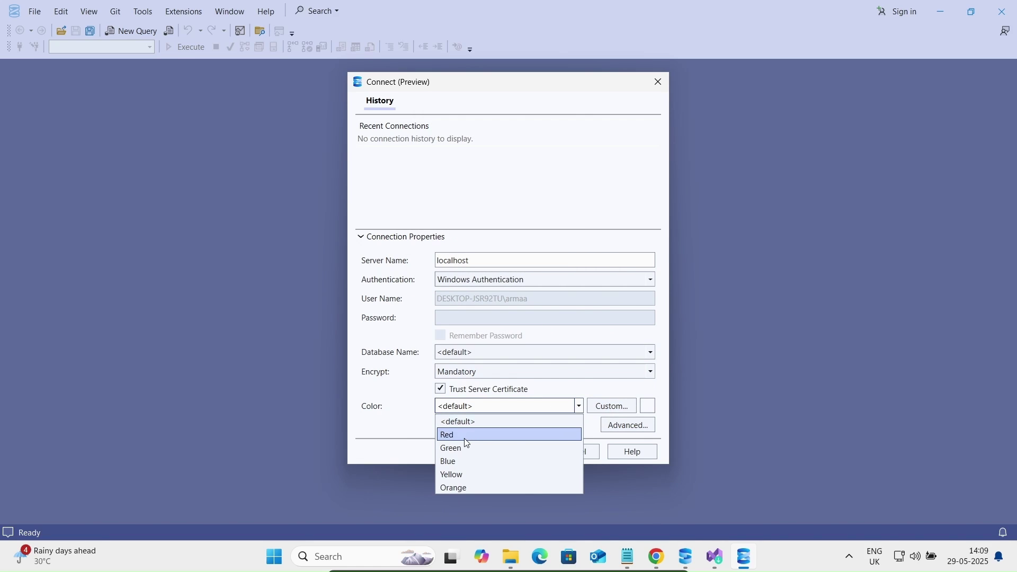
click(451, 449)
- Connect to localhost, expand Databases and System Databases, and right-click Databases
click(520, 452)
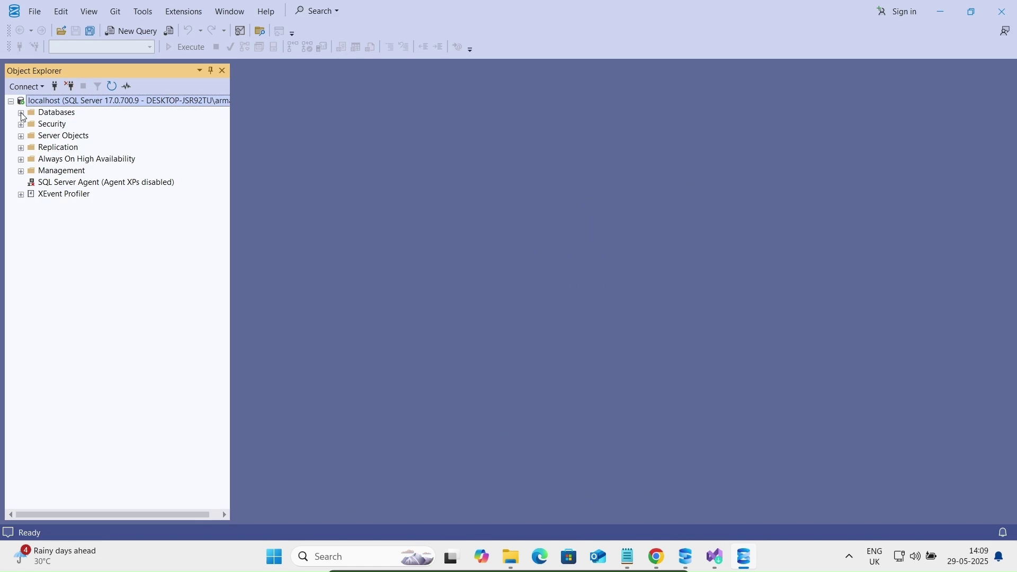
click(20, 112)
click(31, 124)
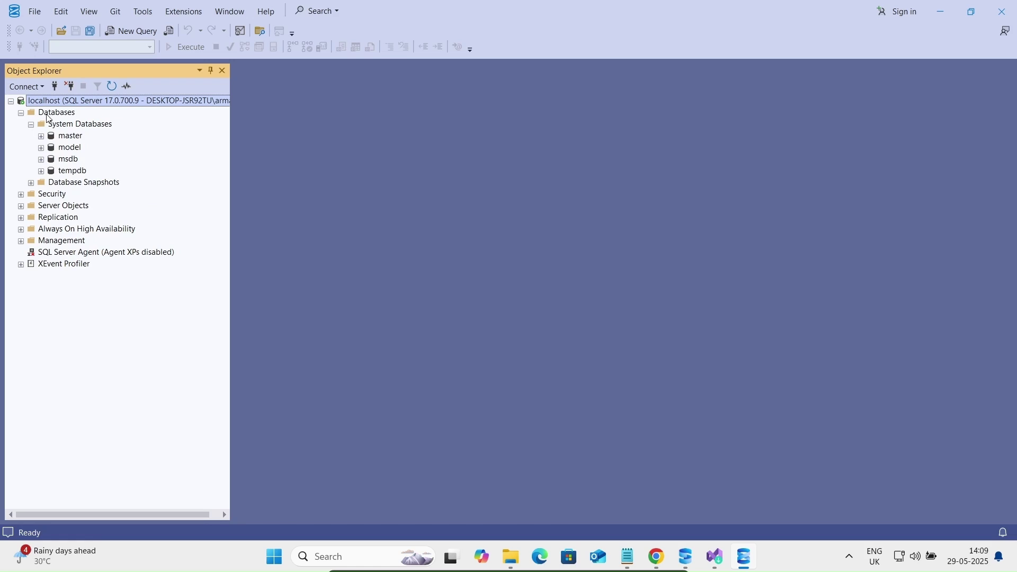
right_click(47, 113)
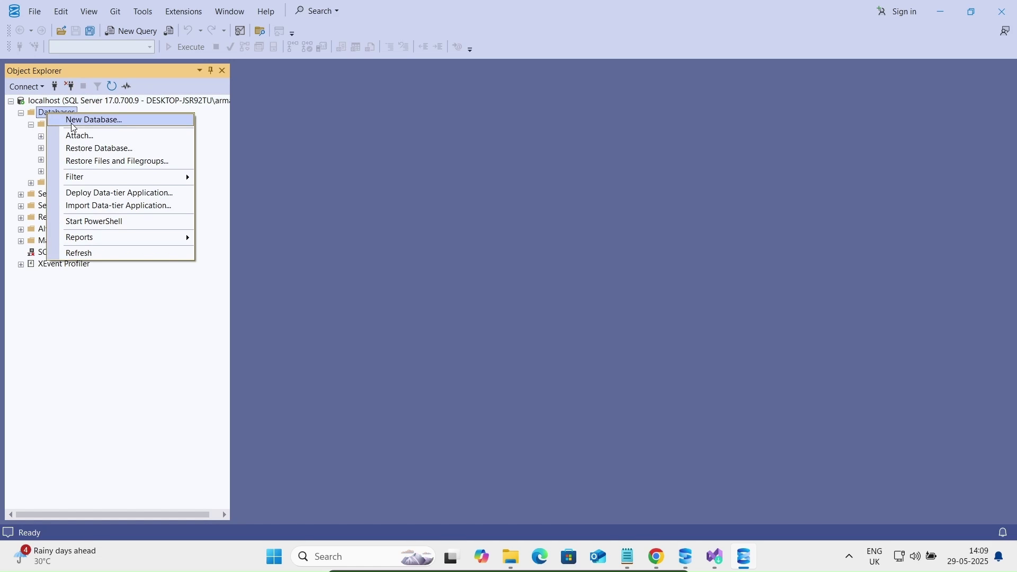
- Create a new database named 'Adam' from the Databases context menu
click(93, 119)
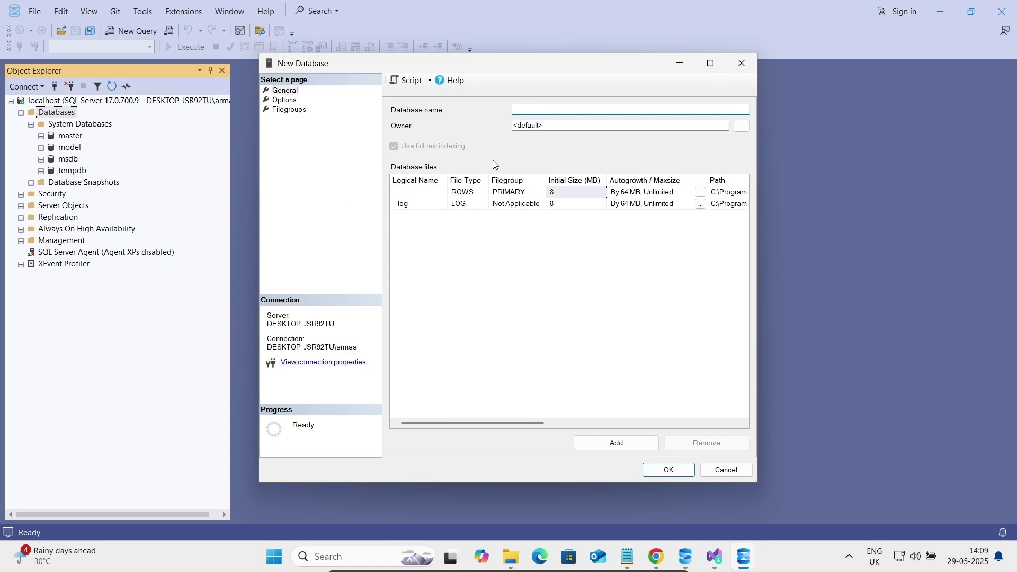
text(Adam)
click(662, 475)
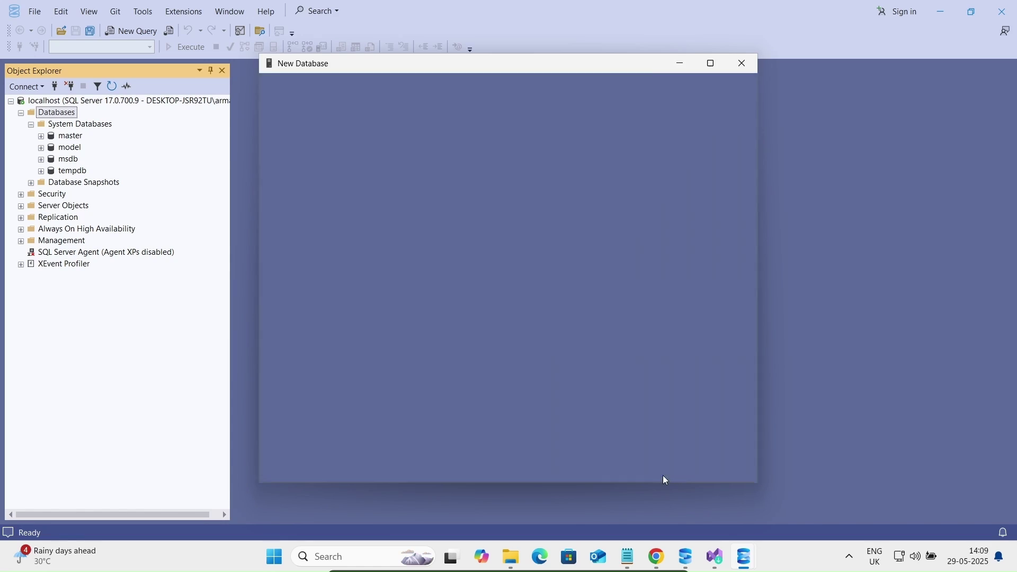
- Reconnect to localhost as sa using SQL Server Authentication and expand Databases to show Adam
click(64, 86)
click(56, 86)
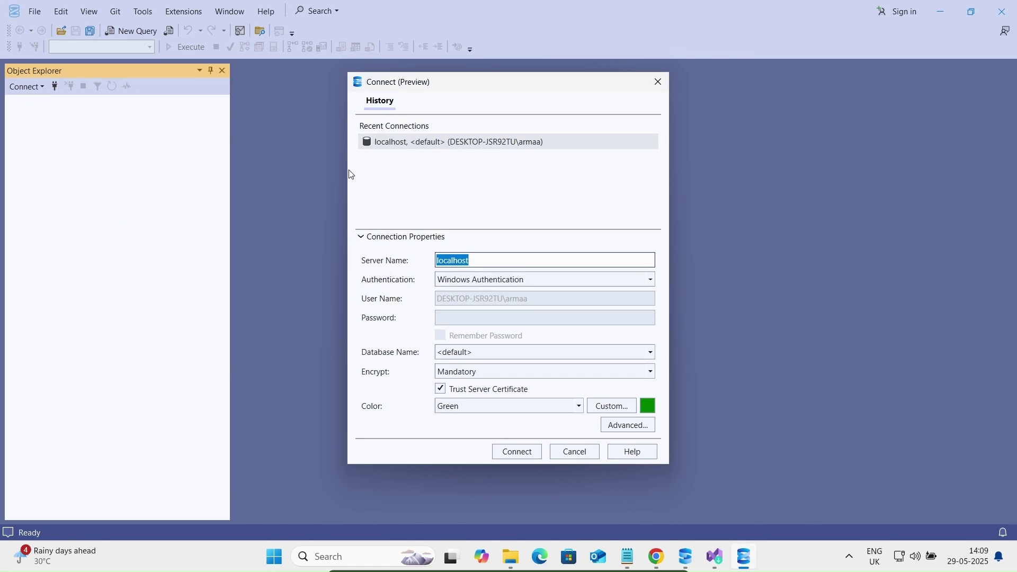
click(541, 279)
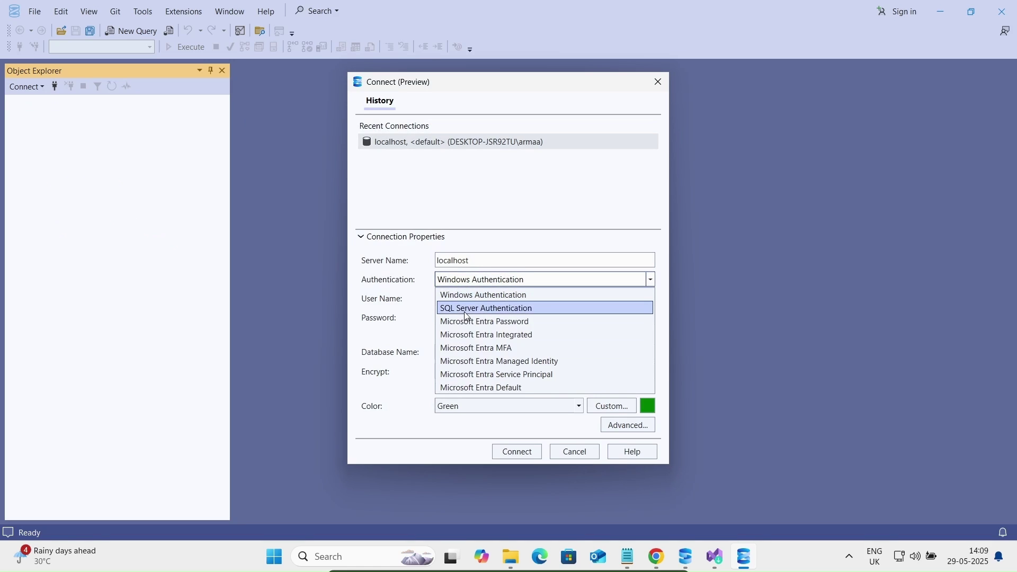
click(476, 300)
click(461, 300)
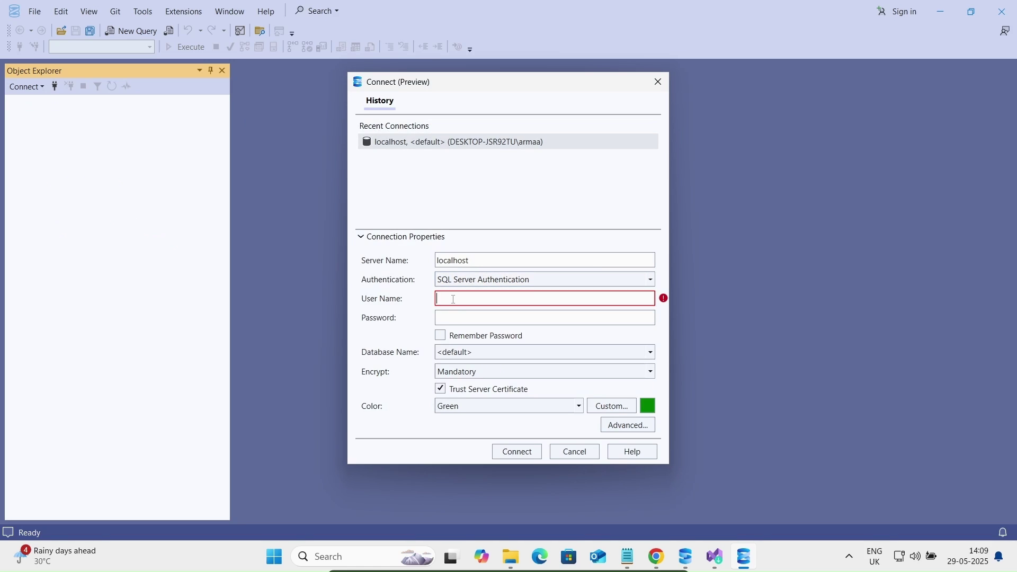
text(sa)
key(Tab)
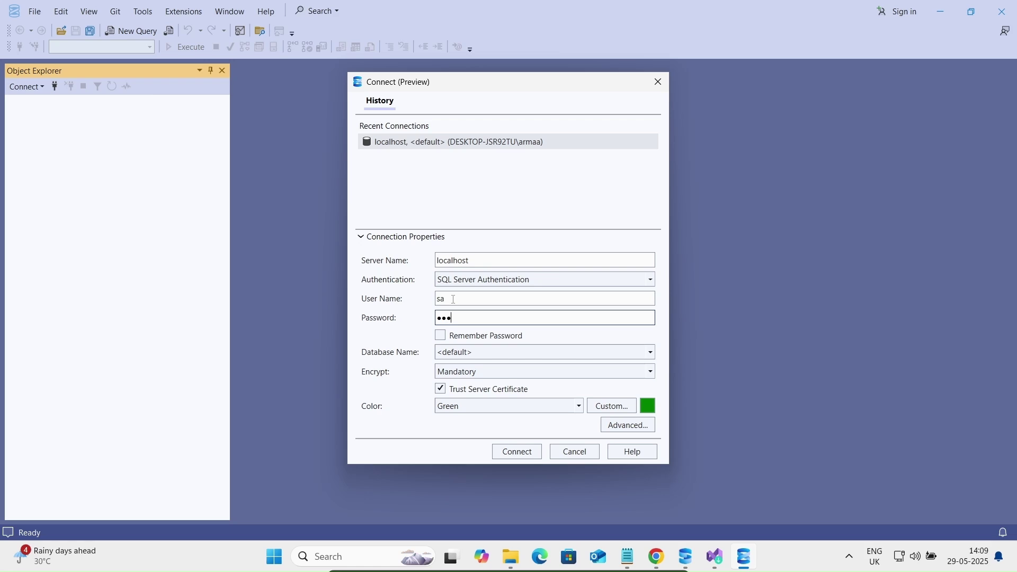
click(516, 452)
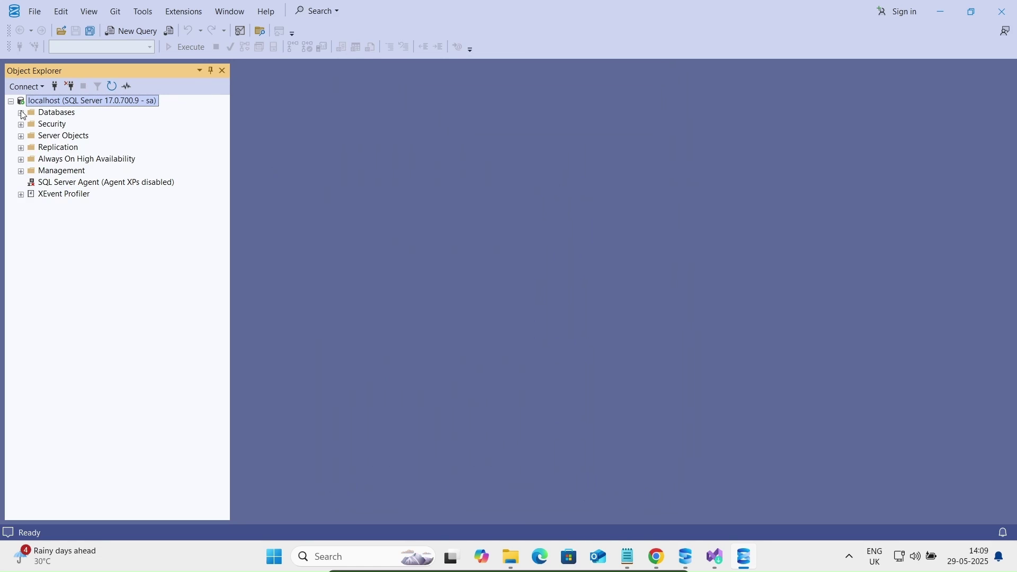
click(21, 112)
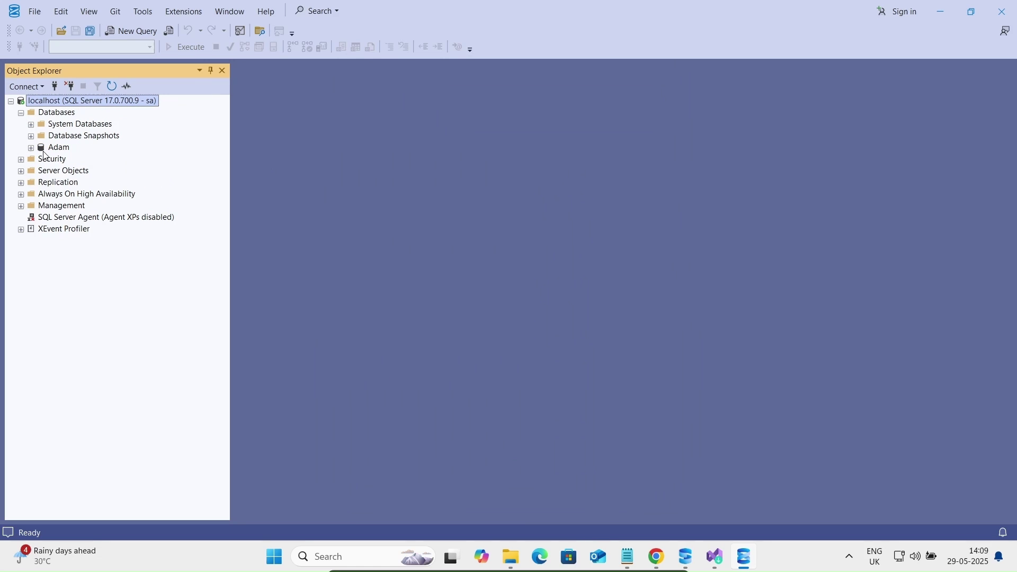